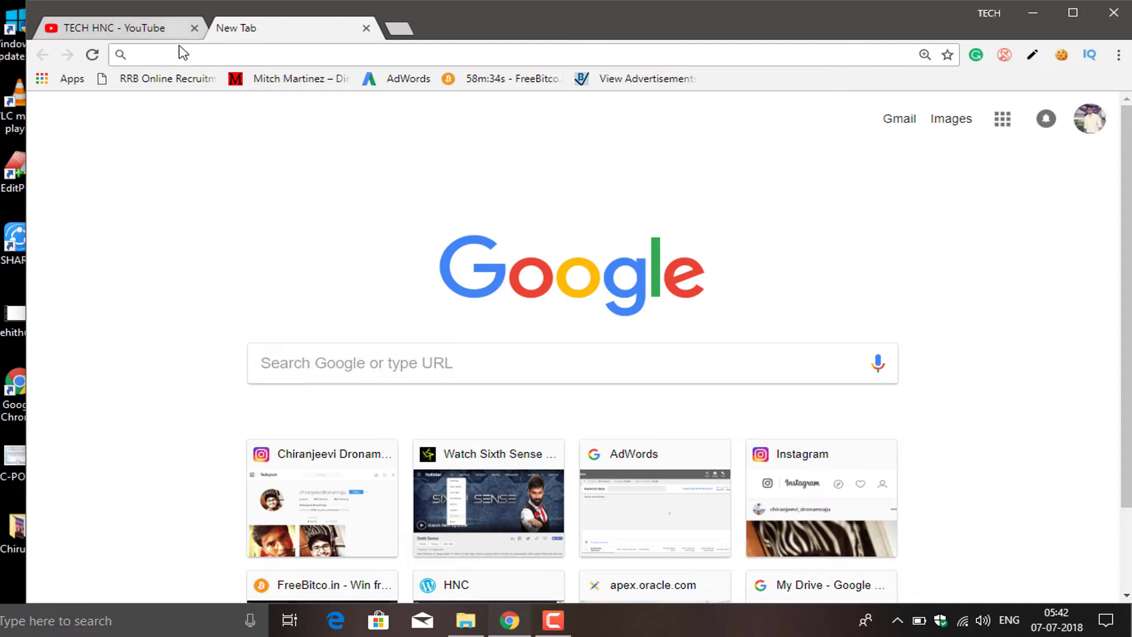
Go to apex.oracle.com in the new Chrome tab
text(ape)
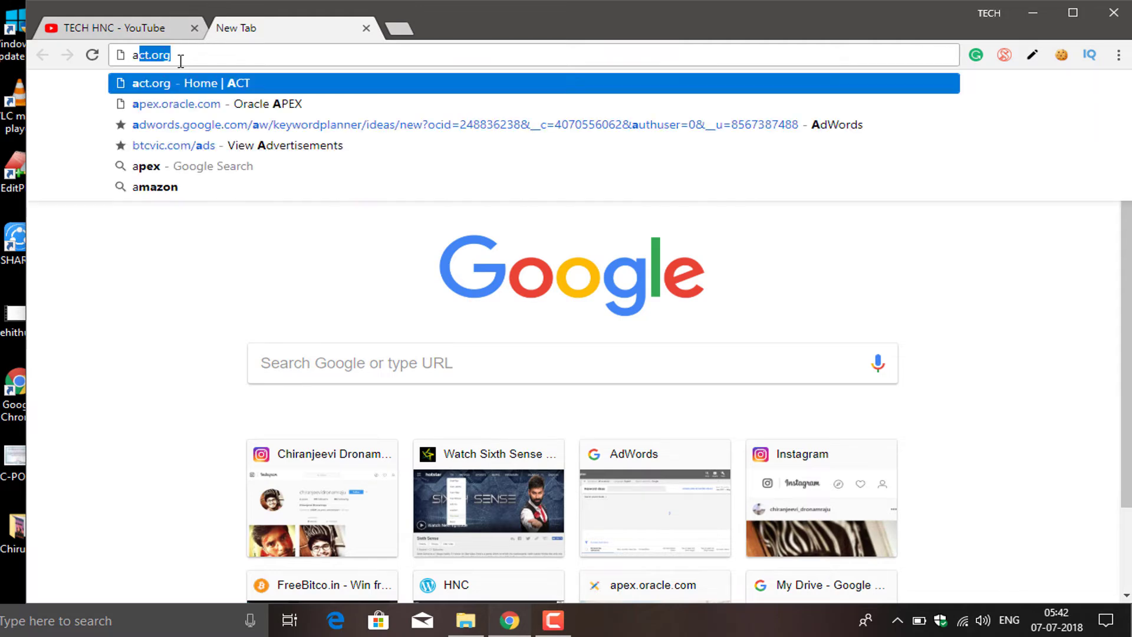
text(x.oracle.com)
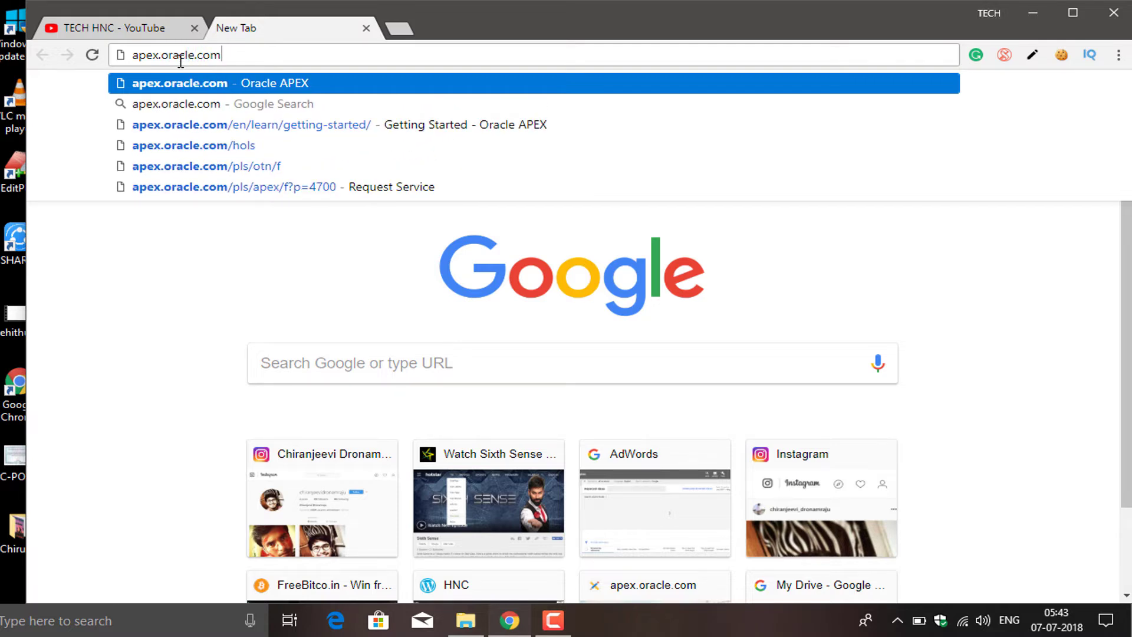
key(Return)
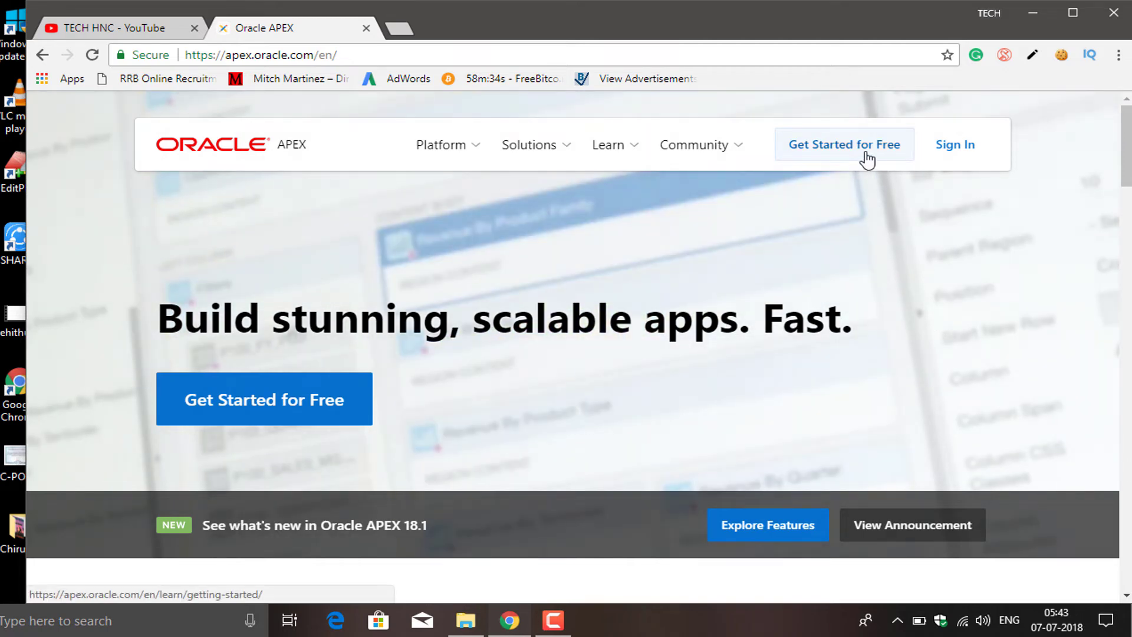
From Get Started for Free, choose Request a Free Workspace under Get an Environment
click(865, 158)
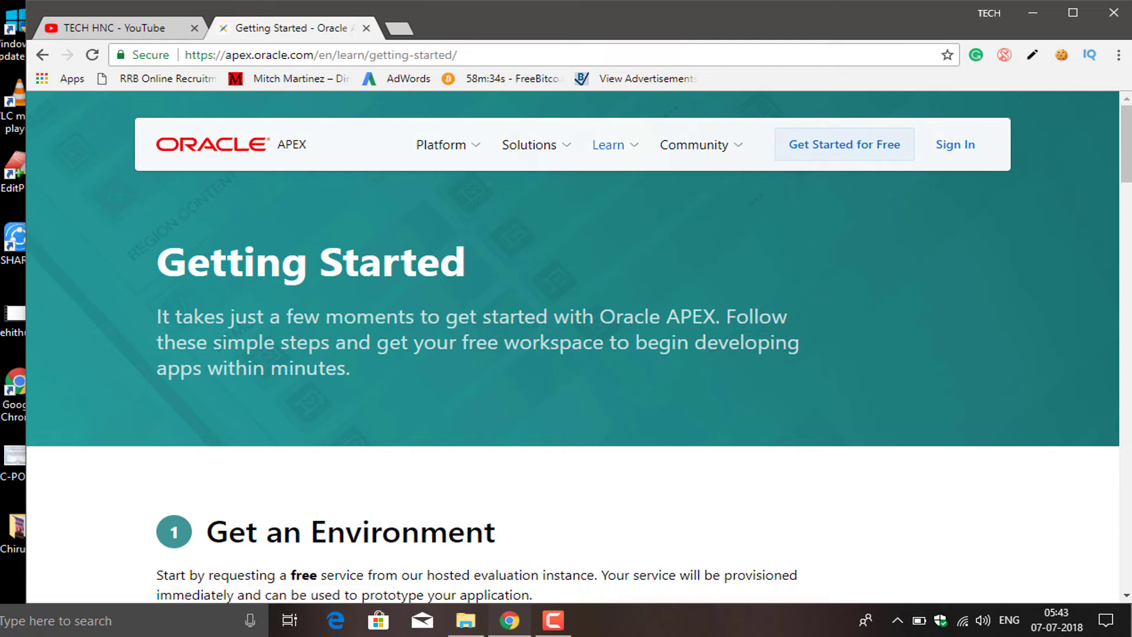
scroll(955, 183, down, 4)
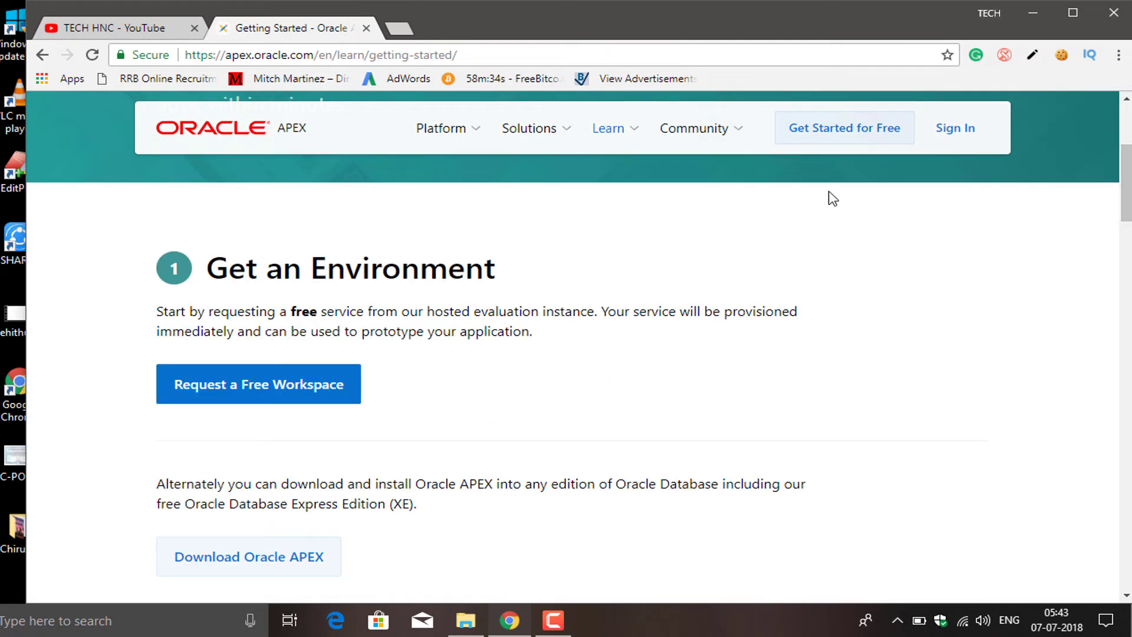
click(247, 405)
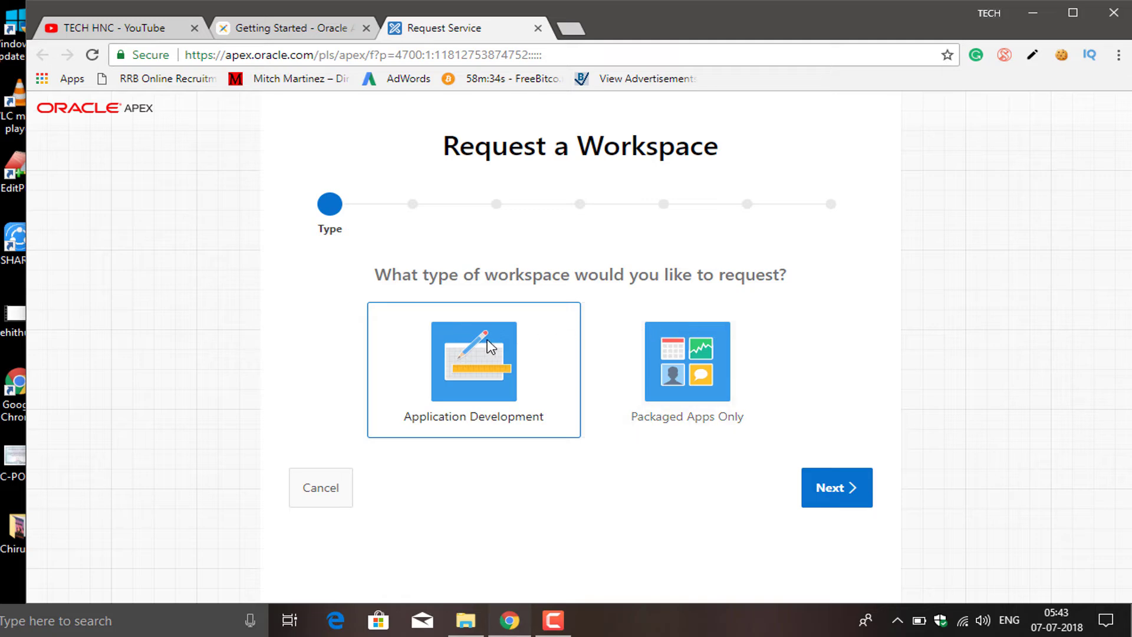
Choose Application Development, then enter the applicant's first name, last name and e-mail address
click(486, 385)
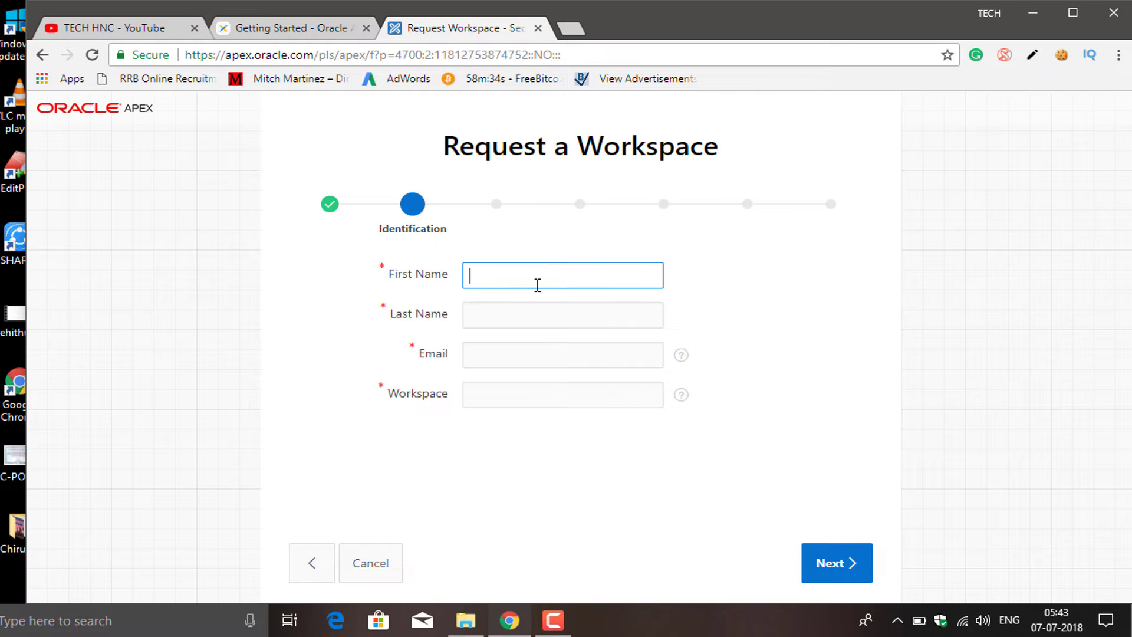
click(530, 313)
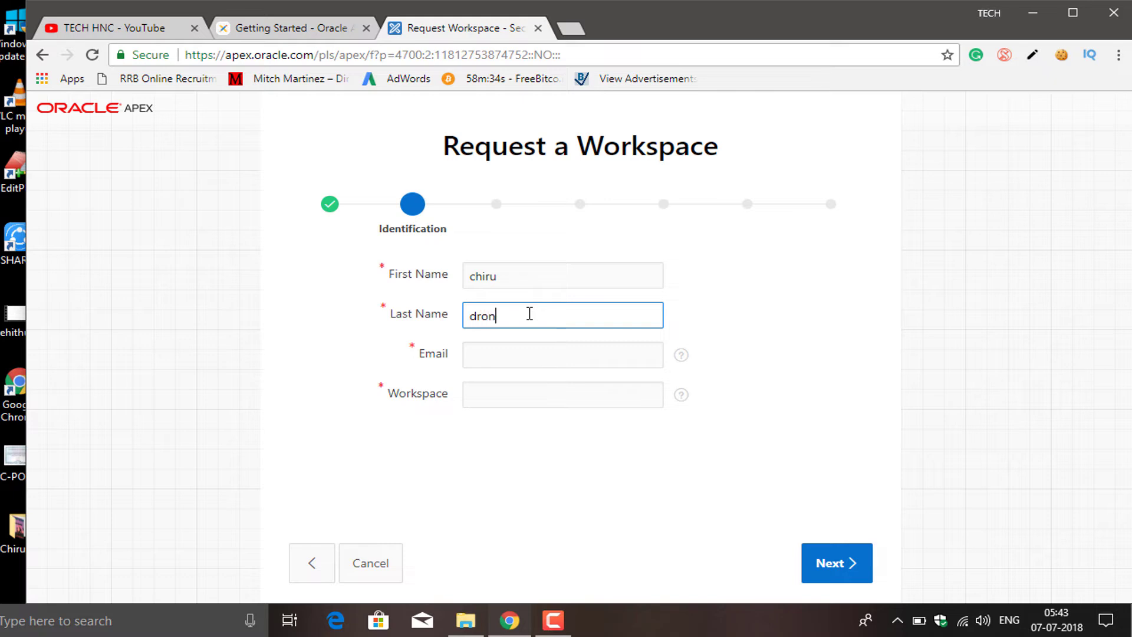
click(522, 354)
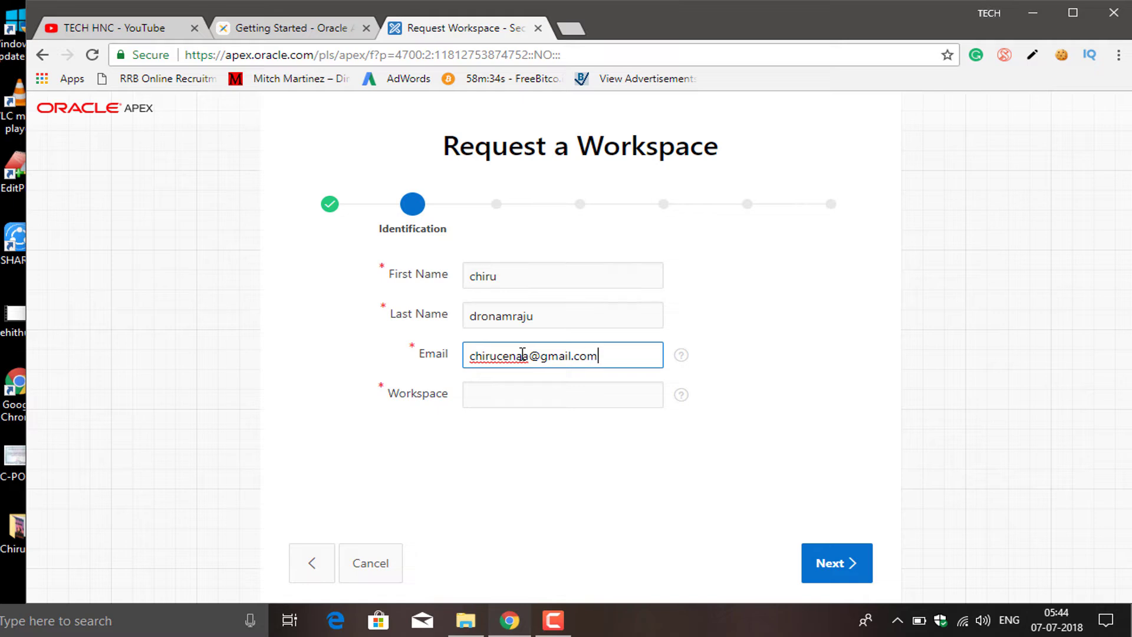
Name the workspace TECHHNC and submit the identification details
click(521, 392)
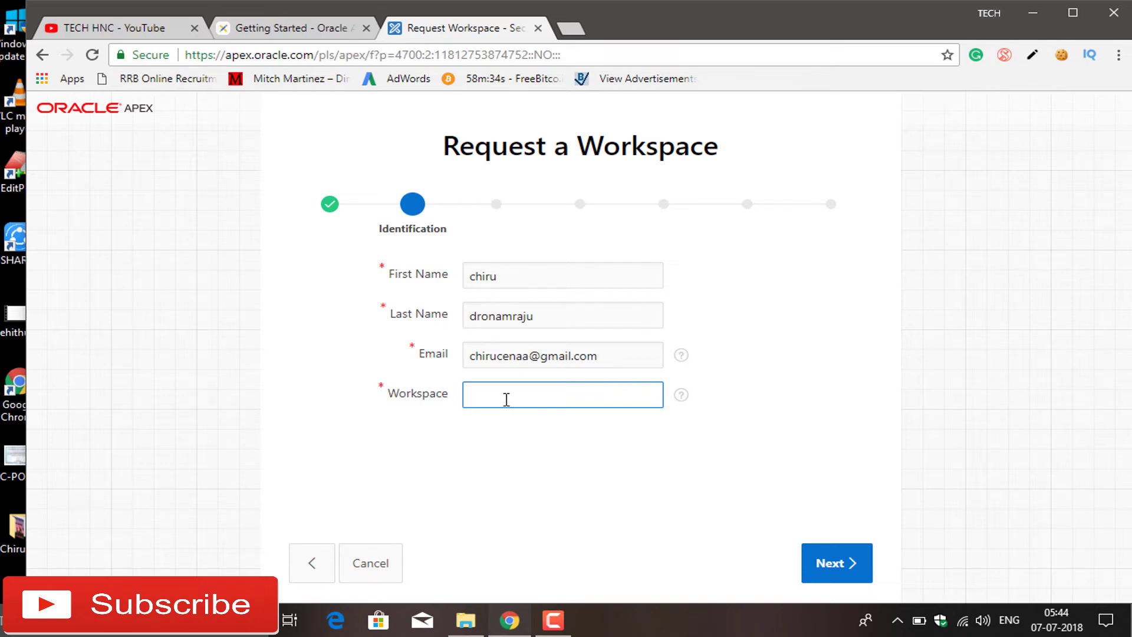
text(TECHHNC)
click(844, 571)
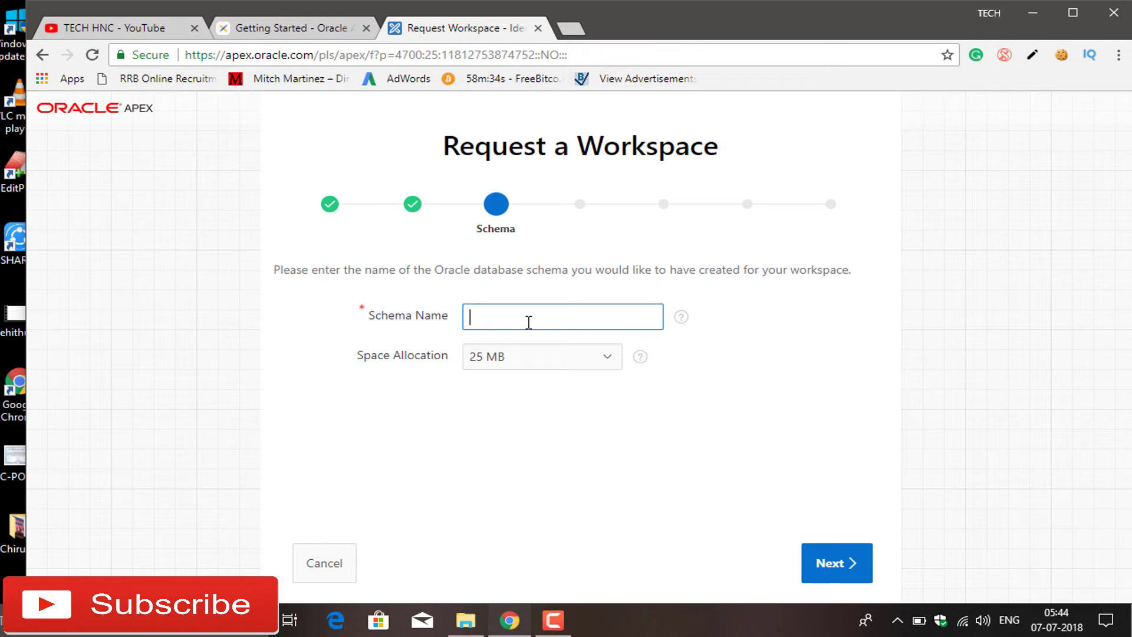
Use schema name 'tec', answer No to both survey questions, and give 'from youtube' as referral
text(techhnc)
click(847, 568)
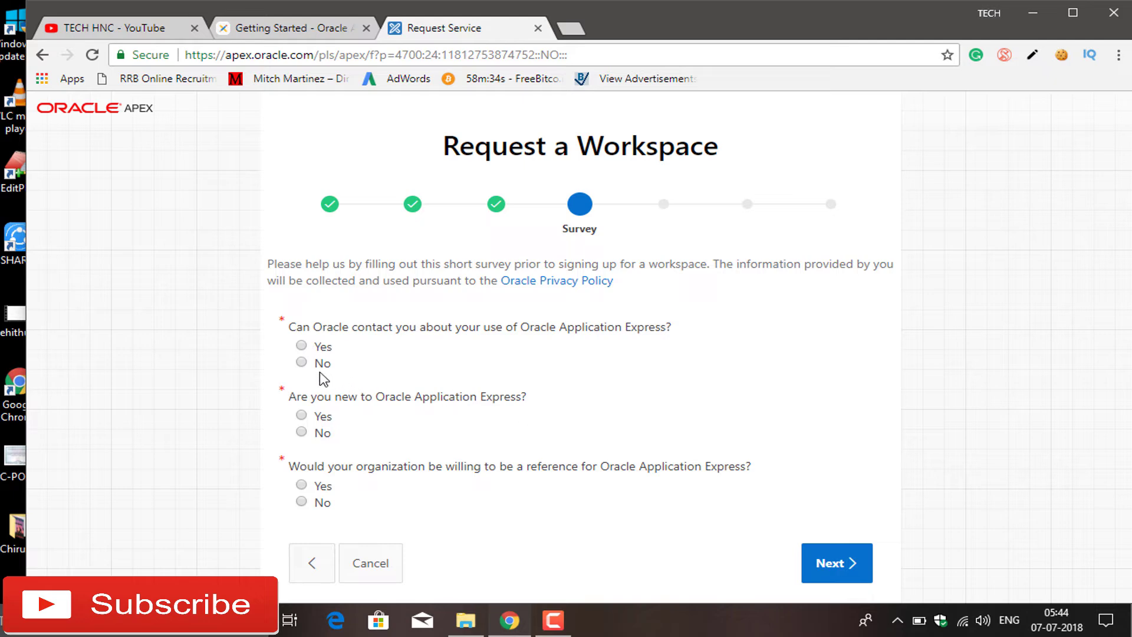
click(301, 362)
click(302, 432)
click(816, 575)
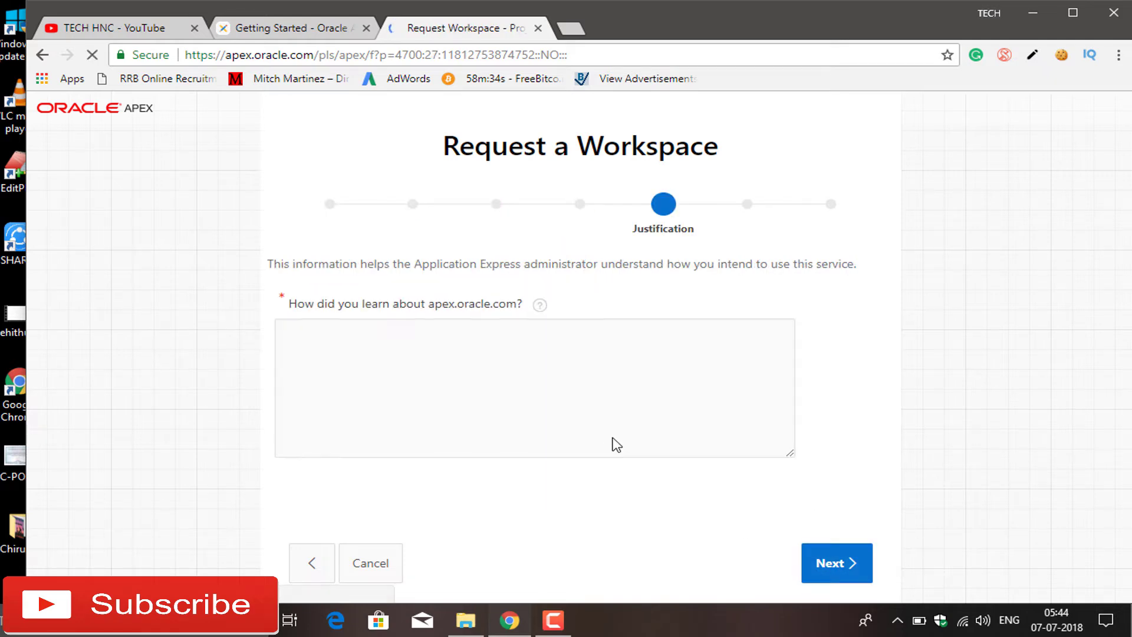
click(608, 436)
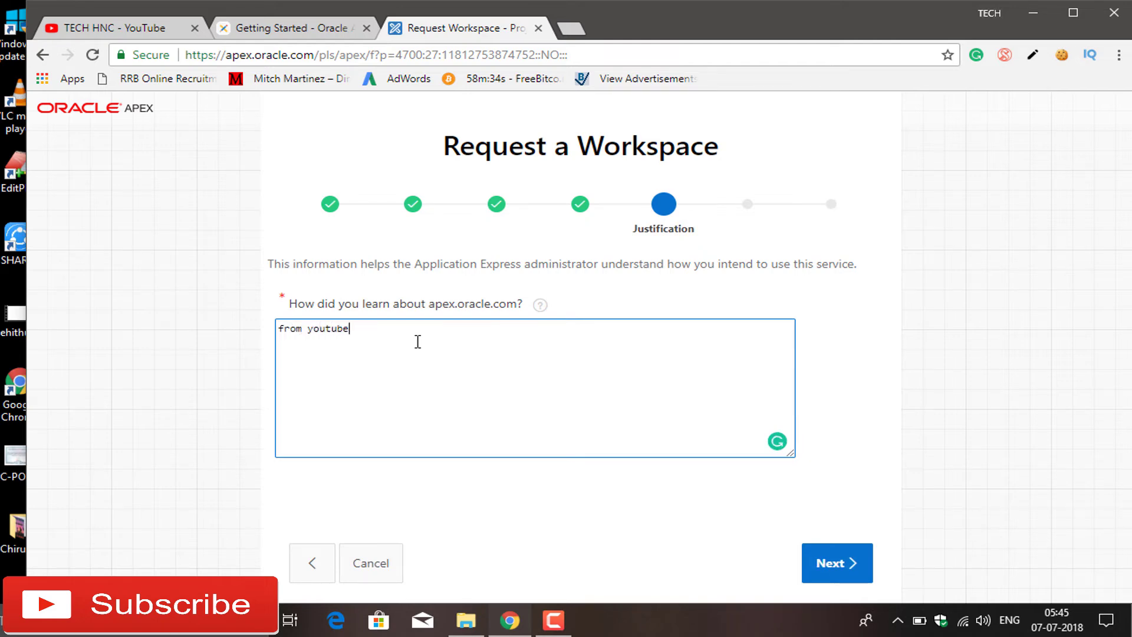
click(853, 559)
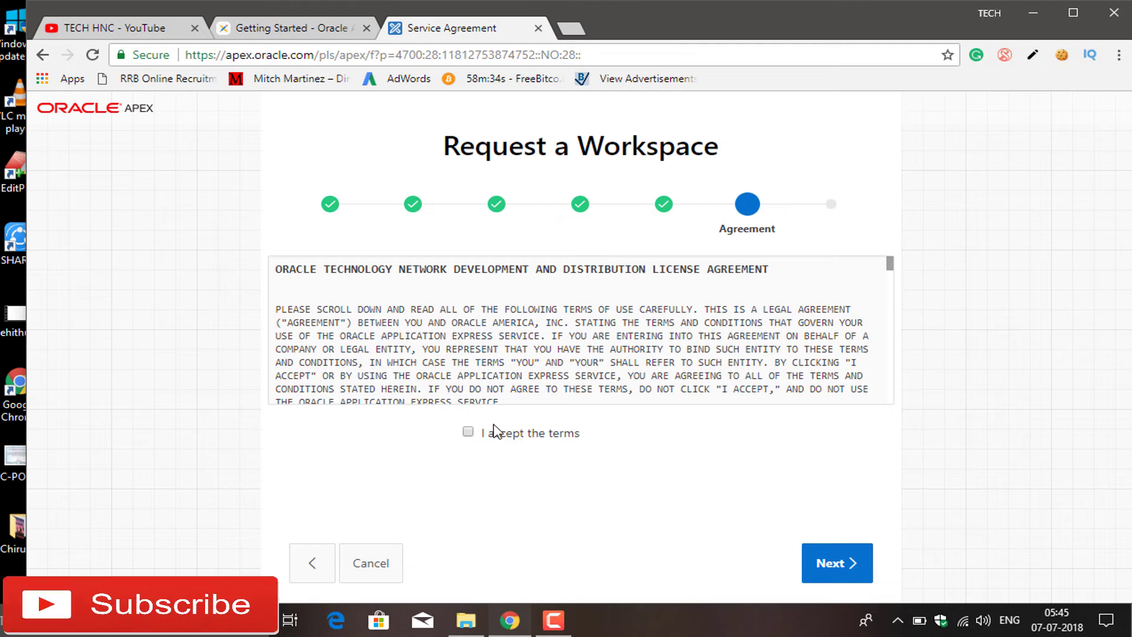
Accept the service agreement terms and submit the techhnc workspace request
drag(892, 267, 895, 369)
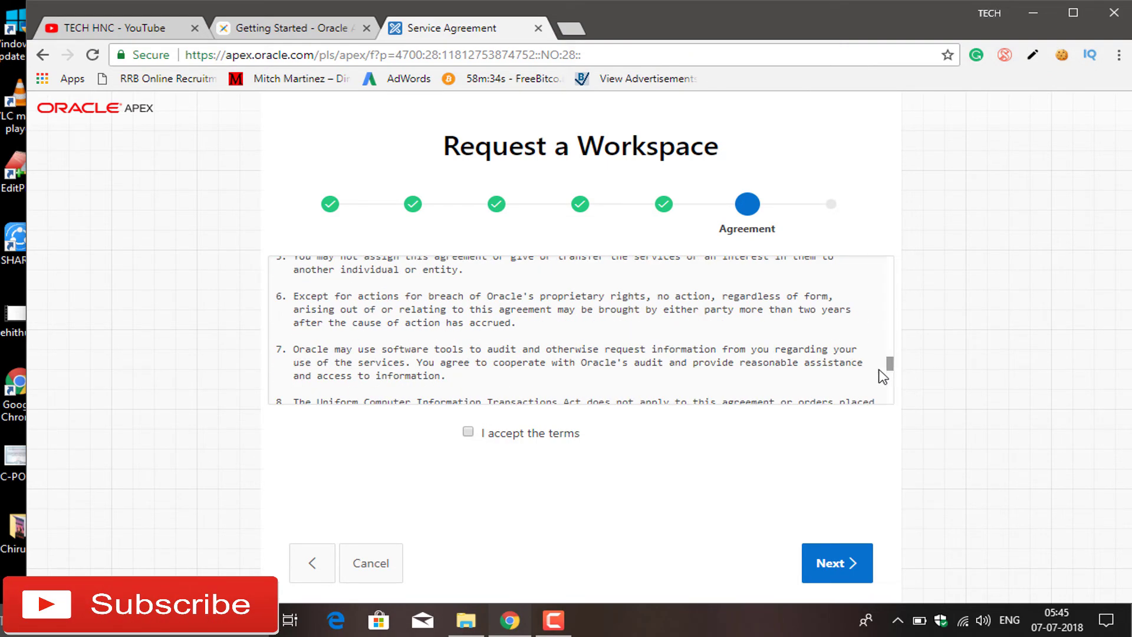
click(468, 432)
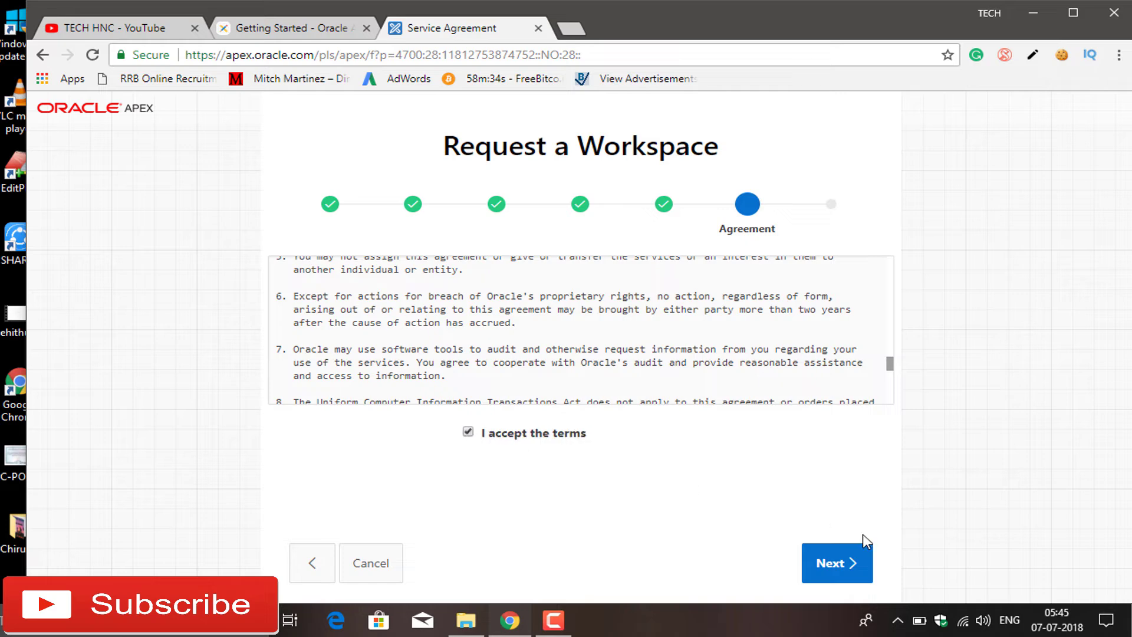
click(849, 562)
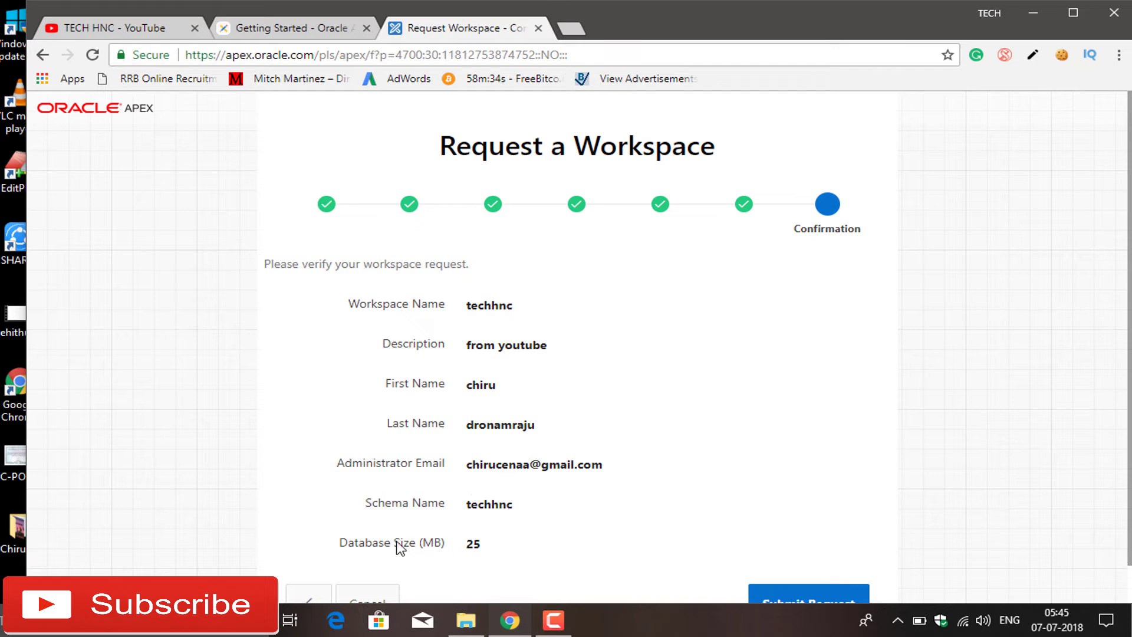
scroll(778, 409, down, 1)
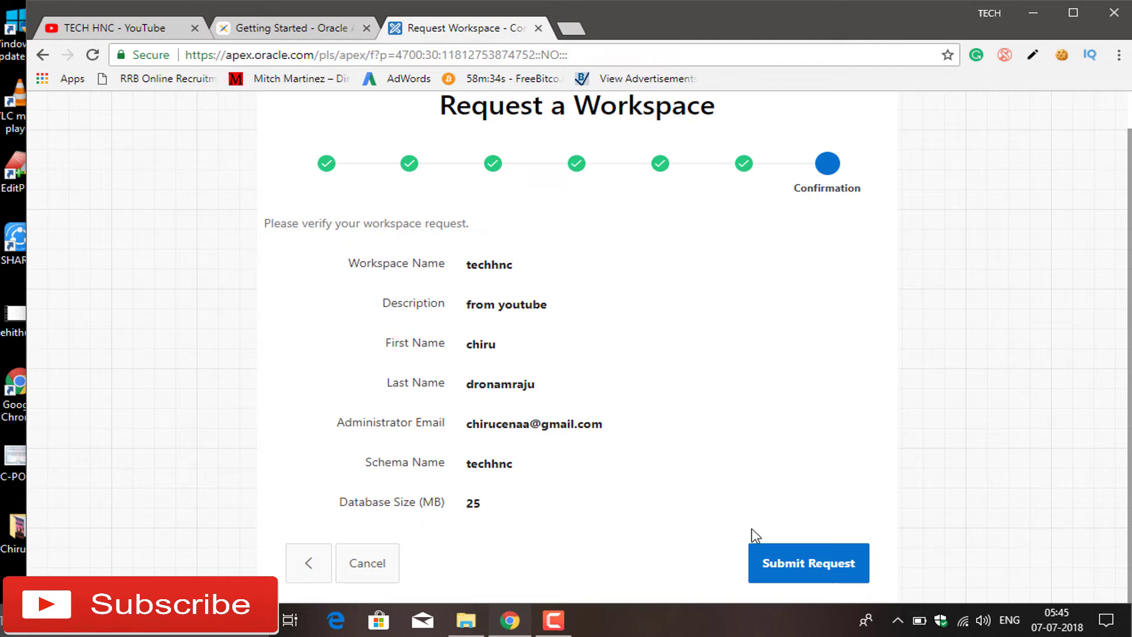
click(794, 564)
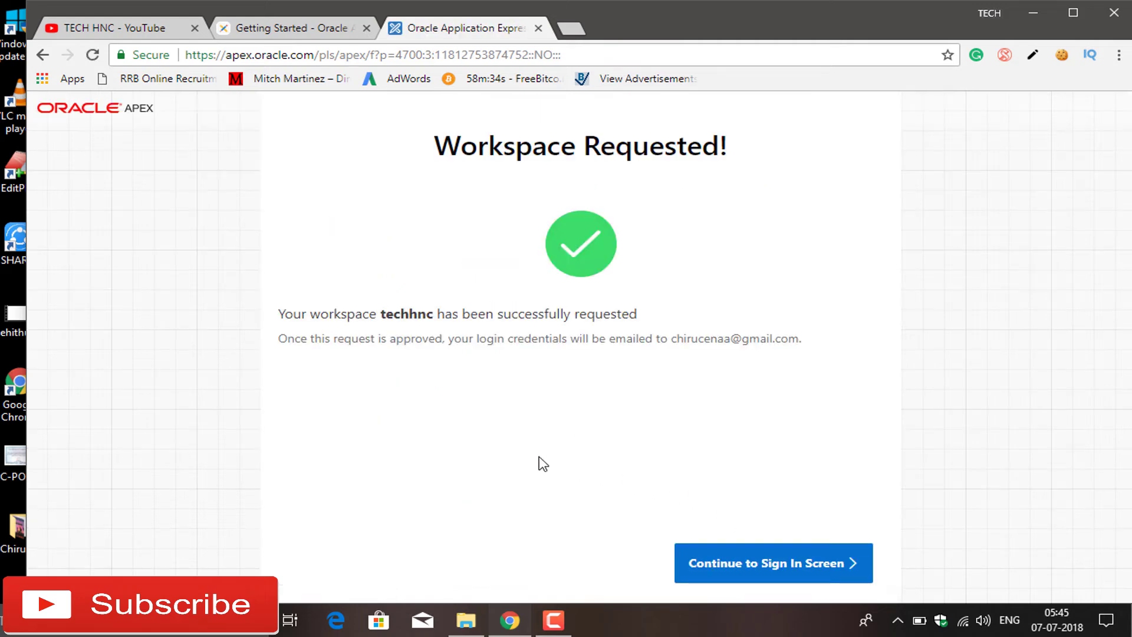
click(741, 567)
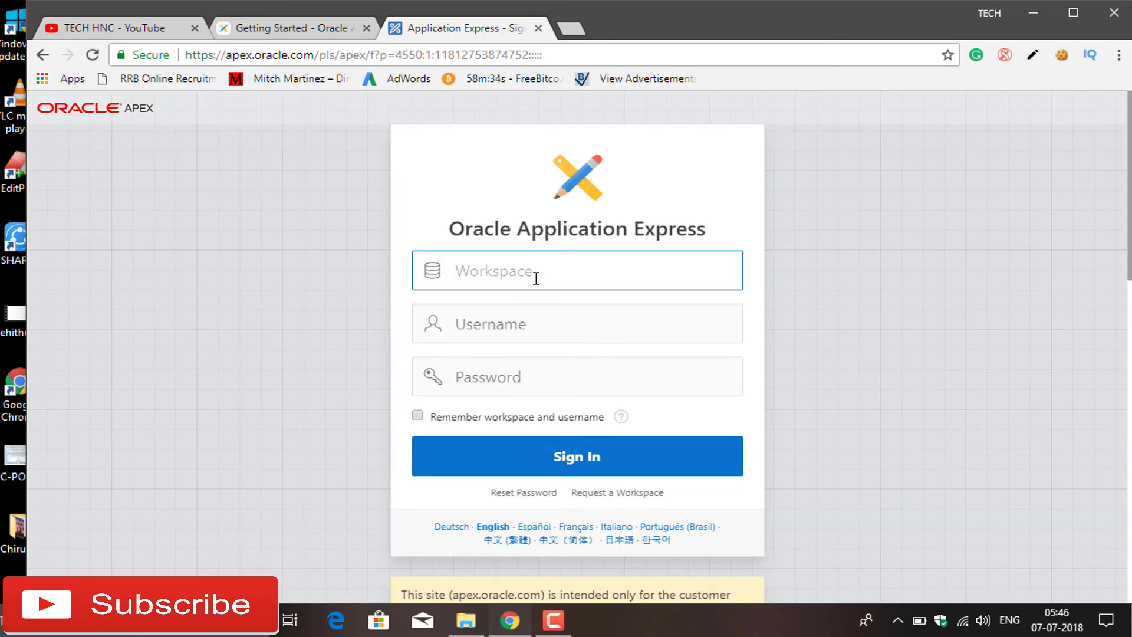
key(Return)
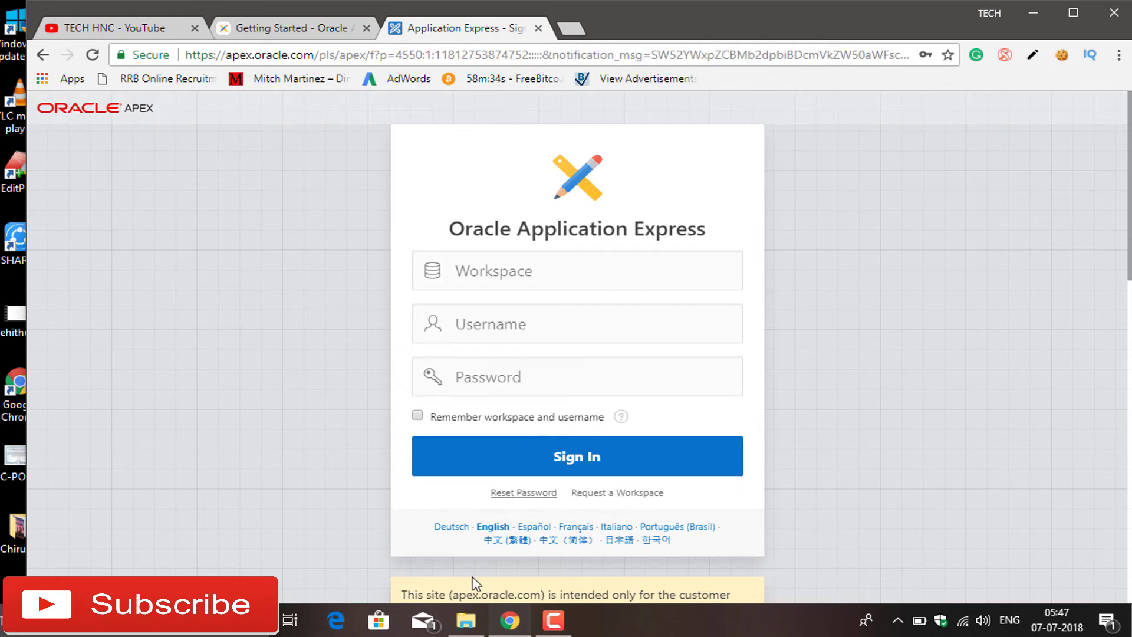
click(431, 625)
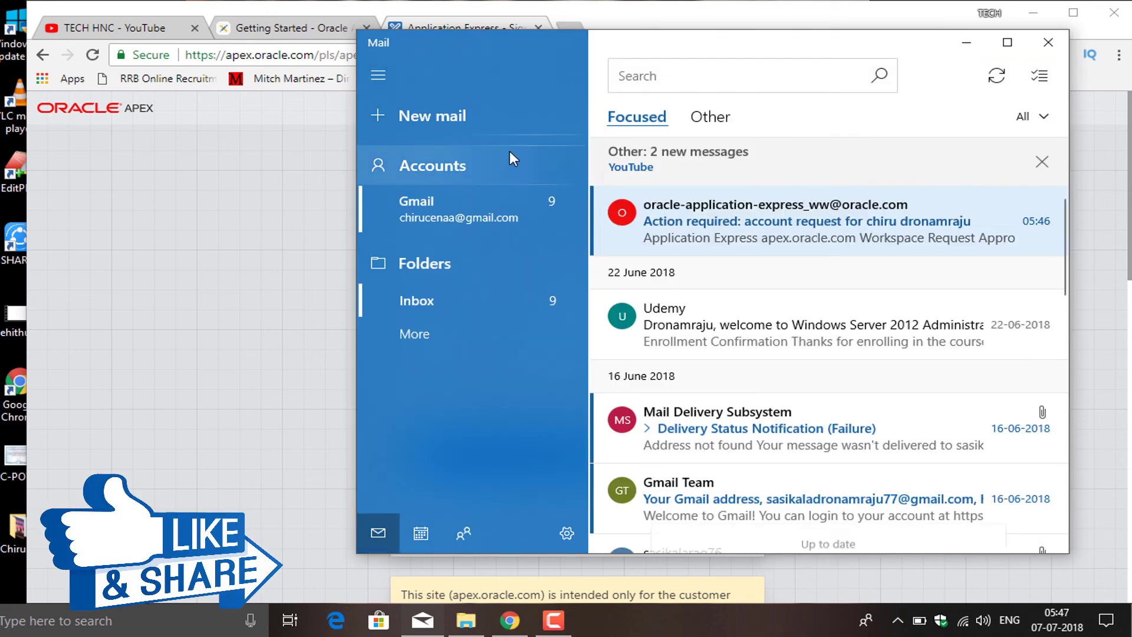
Open Oracle's 'Action required' e-mail and use its Create Workspace button to approve techhnc
click(719, 221)
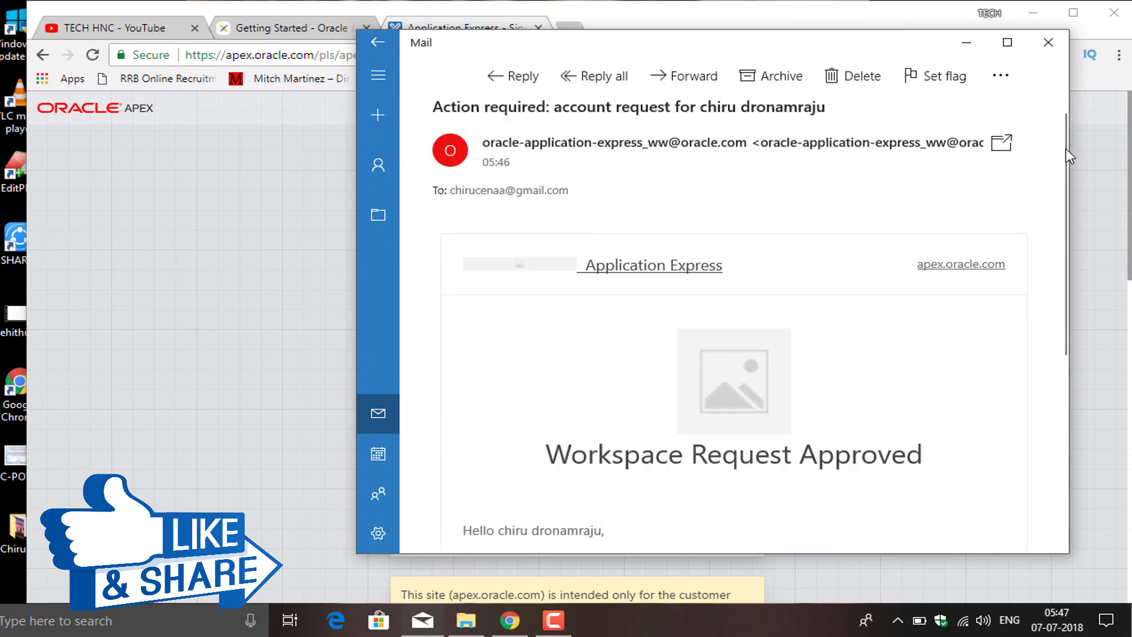
scroll(1064, 165, down, 1)
drag(1062, 159, 1059, 308)
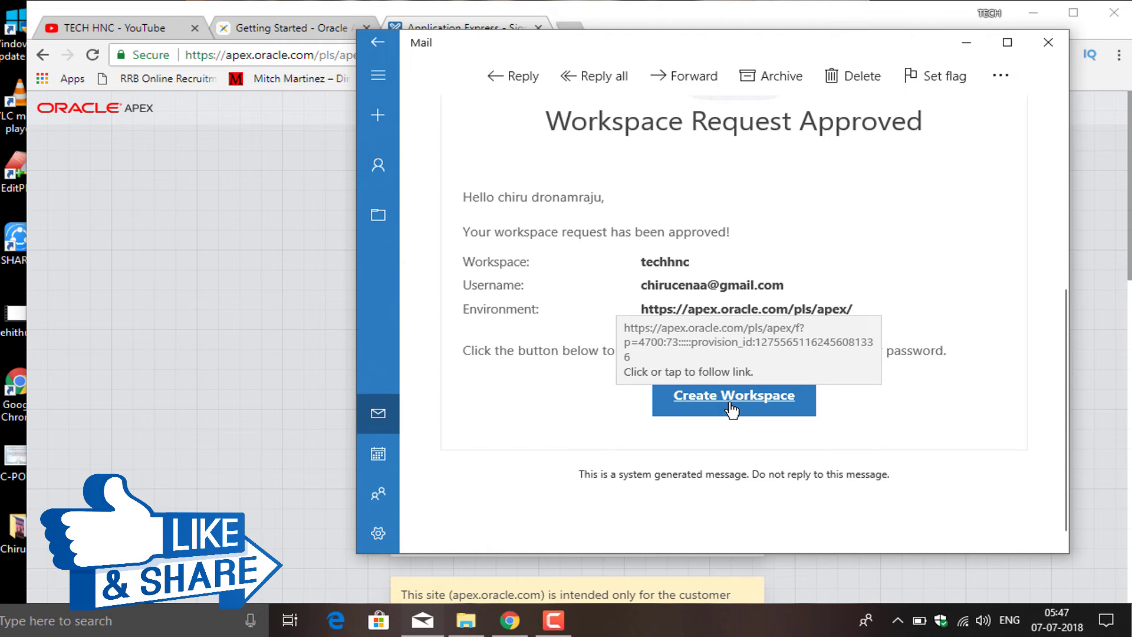
click(732, 408)
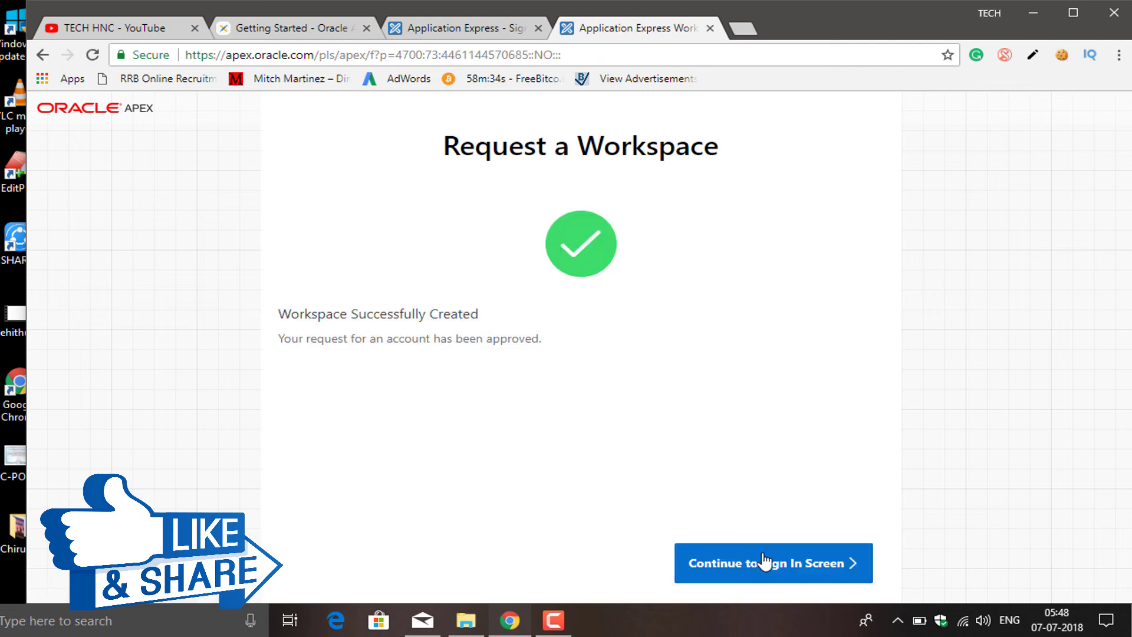
Enter and confirm a new password for the workspace account, then apply the changes
click(813, 581)
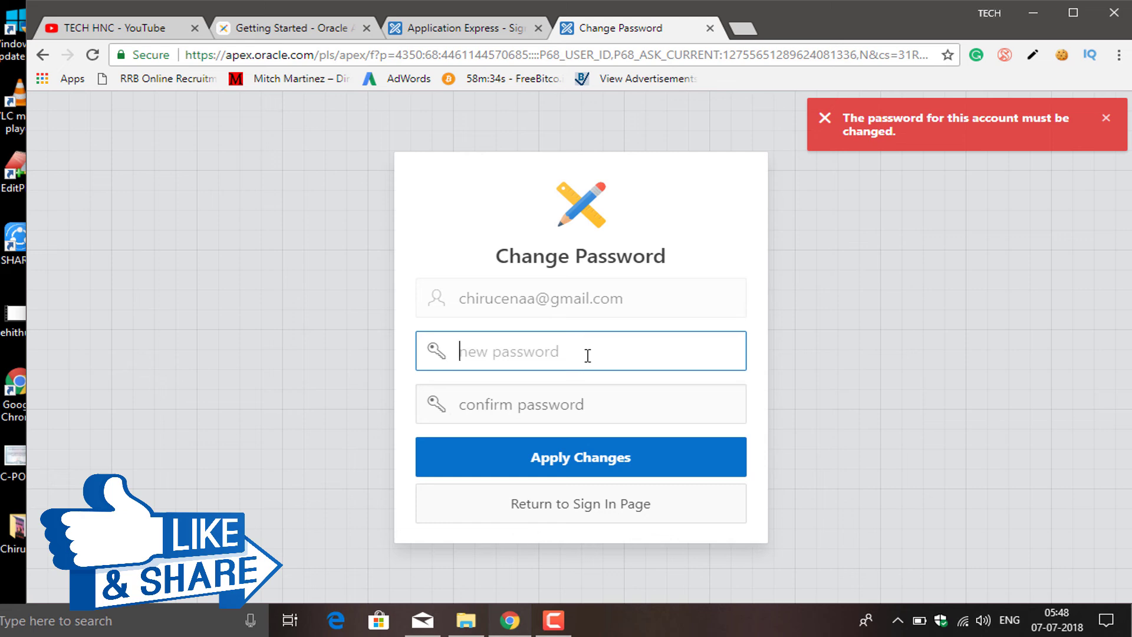
text(12)
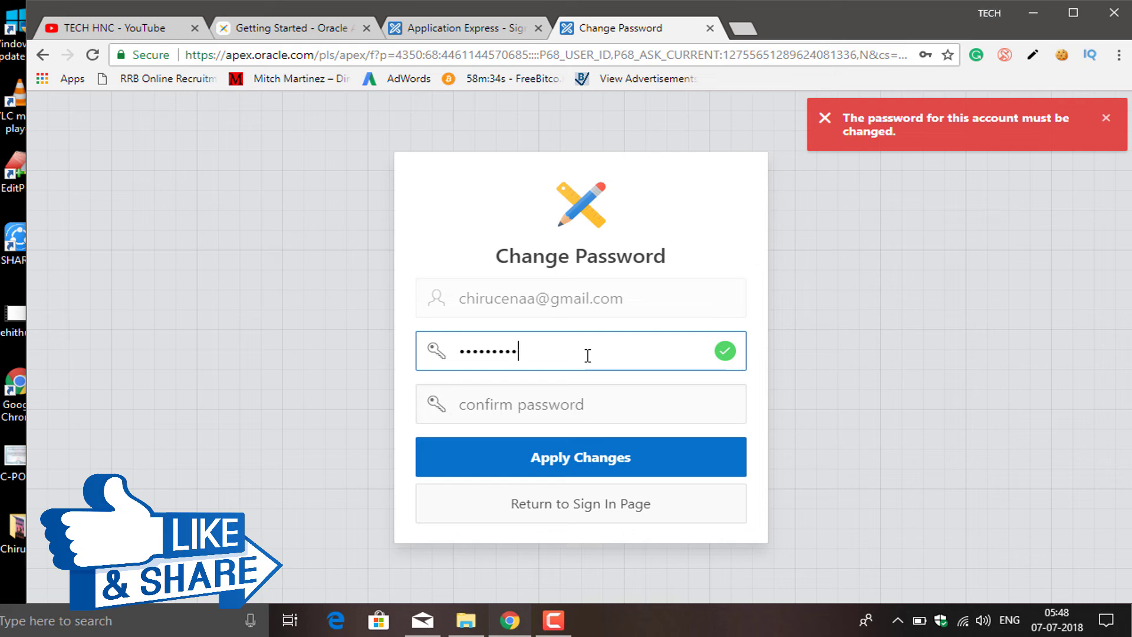
click(572, 411)
text(123)
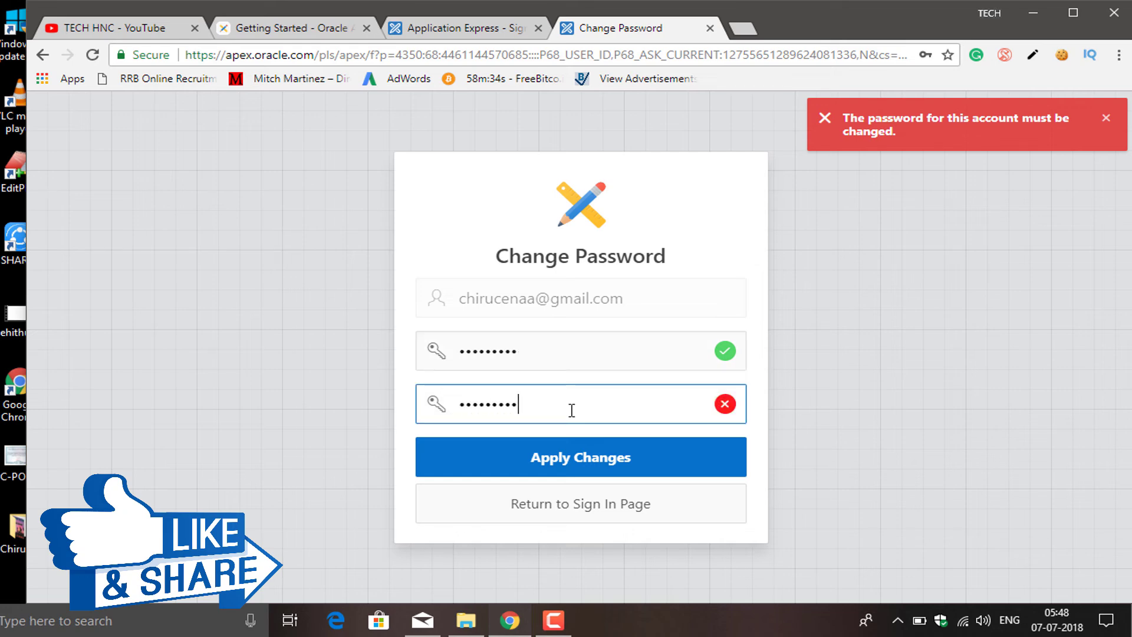
click(576, 465)
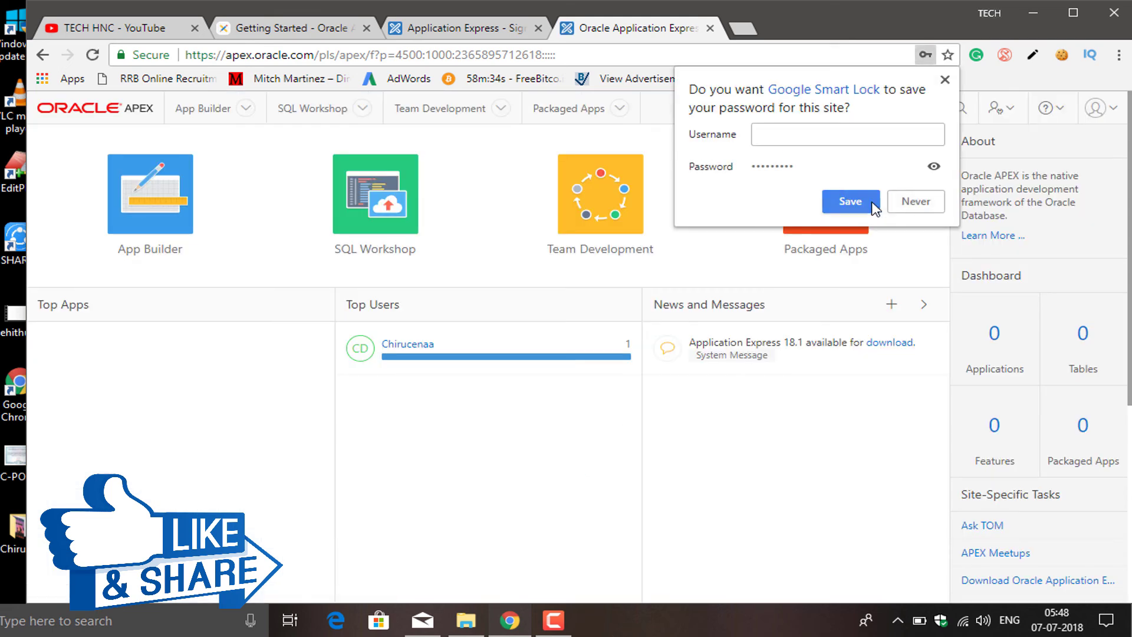
Dismiss the browser's save-password prompt and go to SQL Workshop's SQL Commands page
click(943, 80)
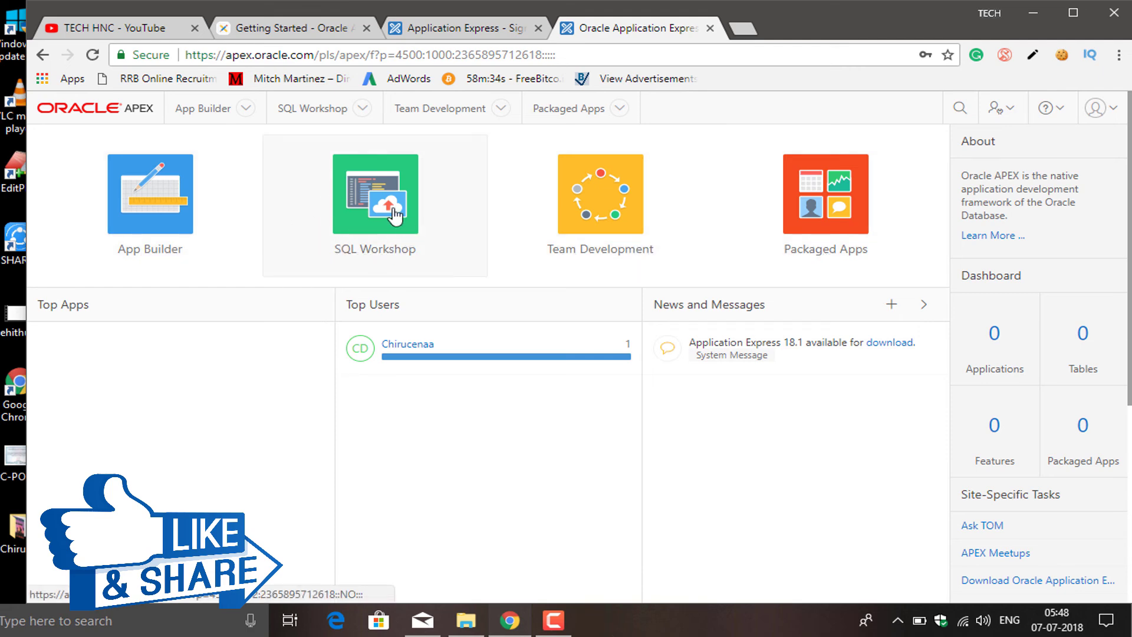
click(344, 239)
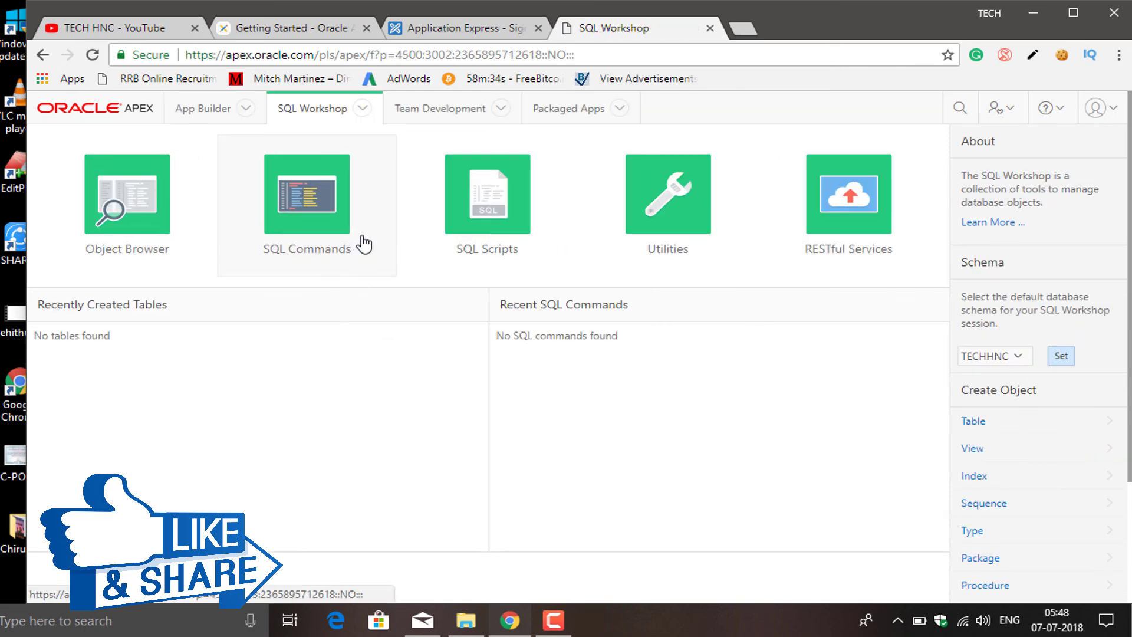
click(276, 206)
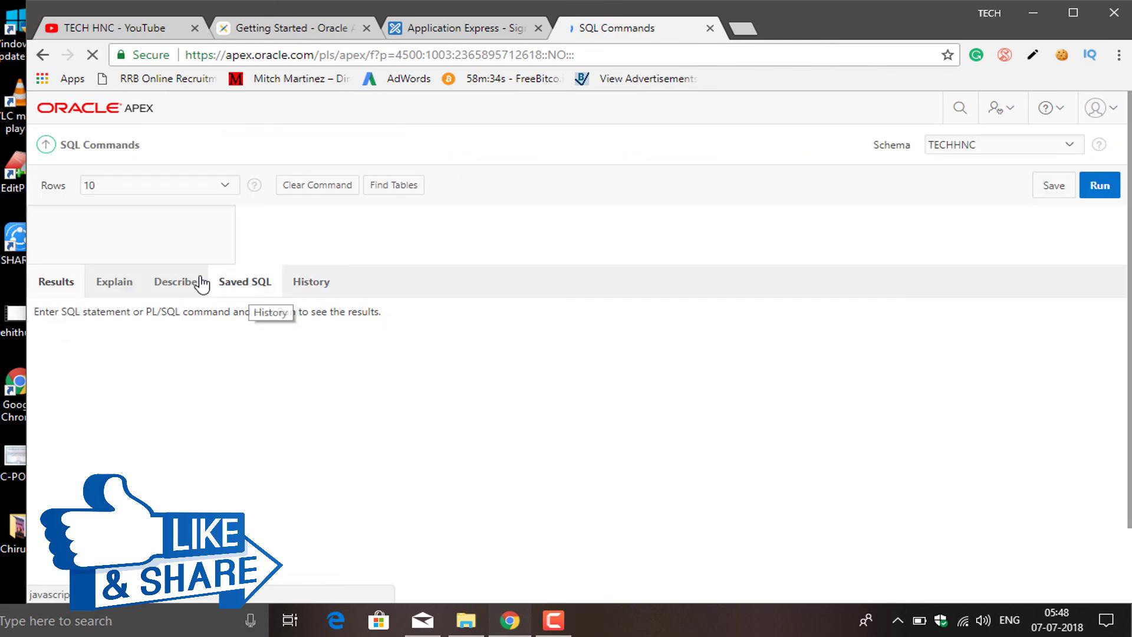